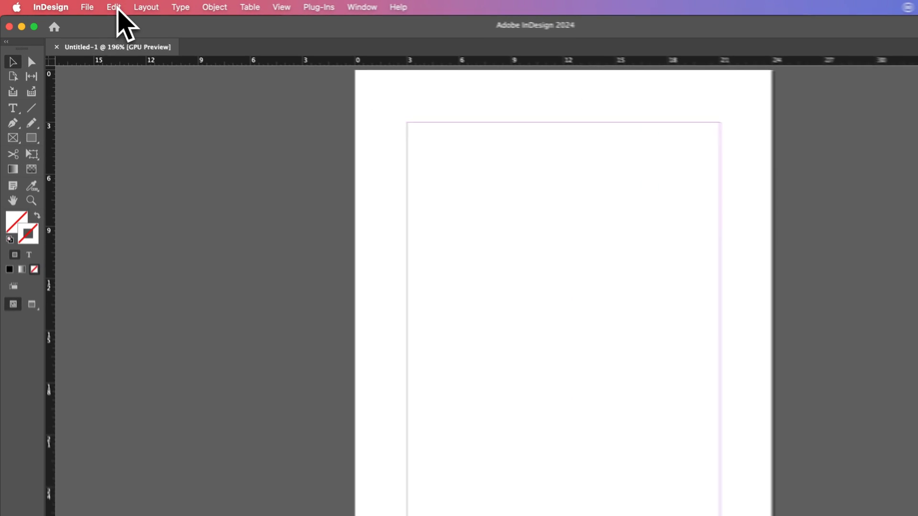
Step: Open the Keyboard Shortcuts dialog from the Edit menu
{"action": "left_click", "coordinate": [82, 5]}
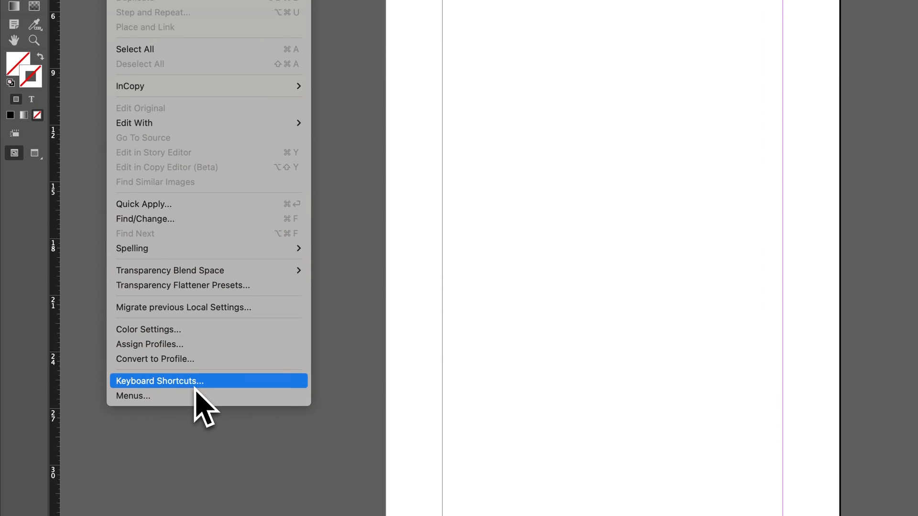
{"action": "left_click", "coordinate": [196, 381]}
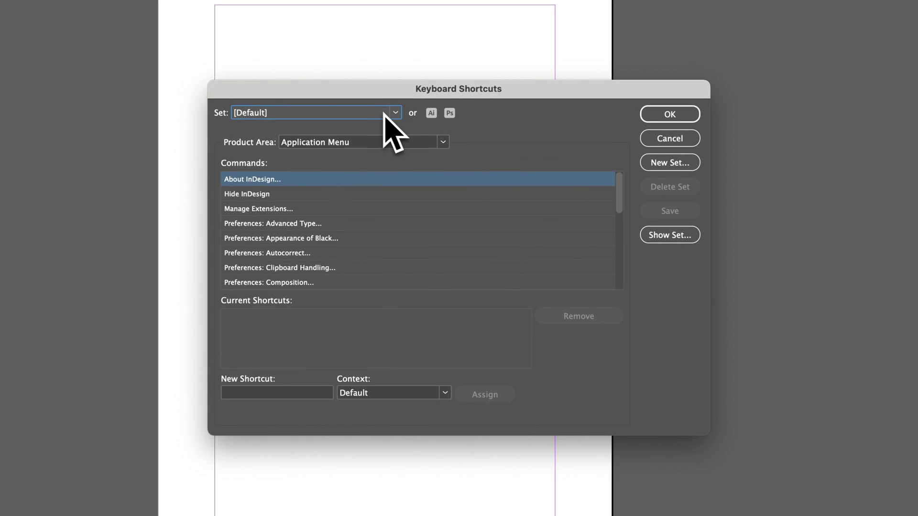
Step: Review the shortcut sets, leave [Default] selected, and open the Product Area list
{"action": "left_click", "coordinate": [393, 114]}
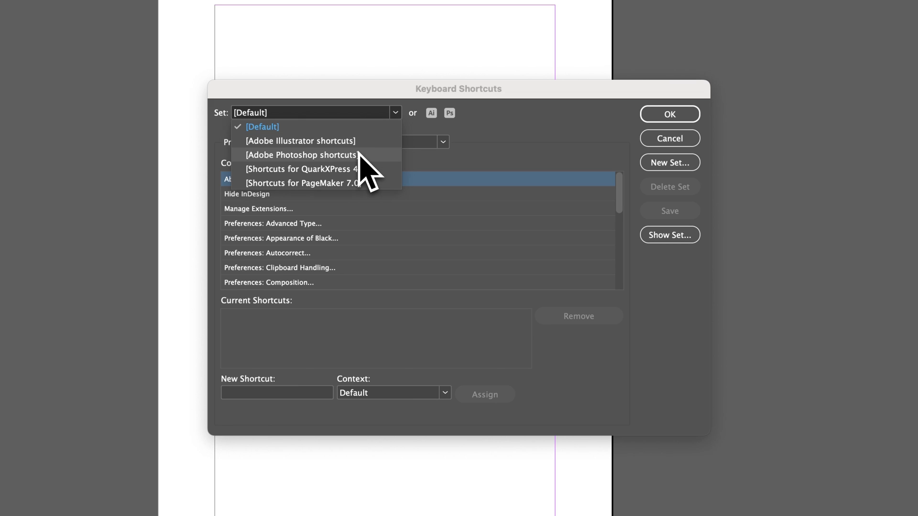
{"action": "left_click", "coordinate": [462, 138]}
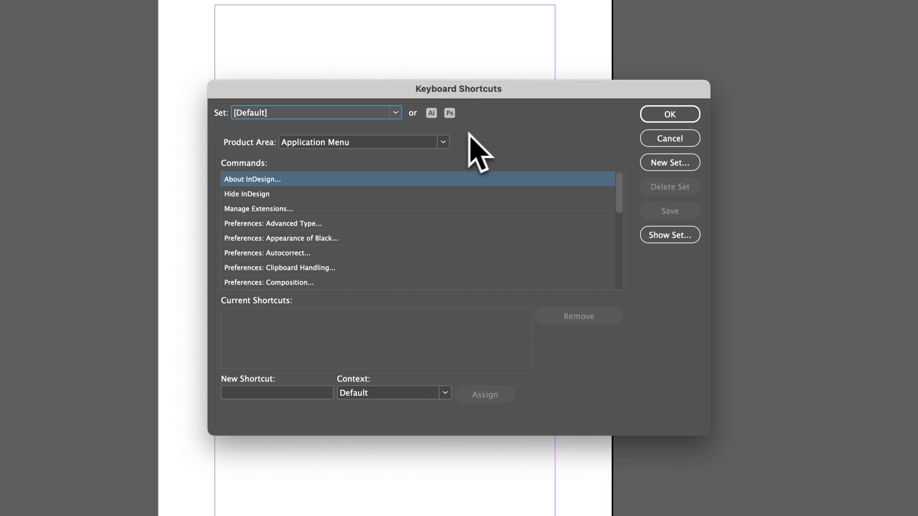
{"action": "left_click", "coordinate": [447, 146]}
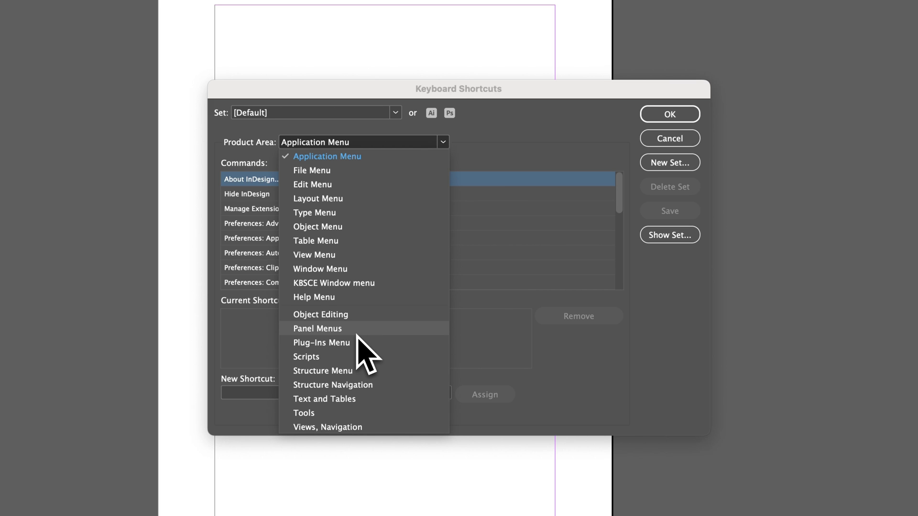
Step: Switch the Product Area to File Menu and scroll through its commands
{"action": "left_click", "coordinate": [341, 171]}
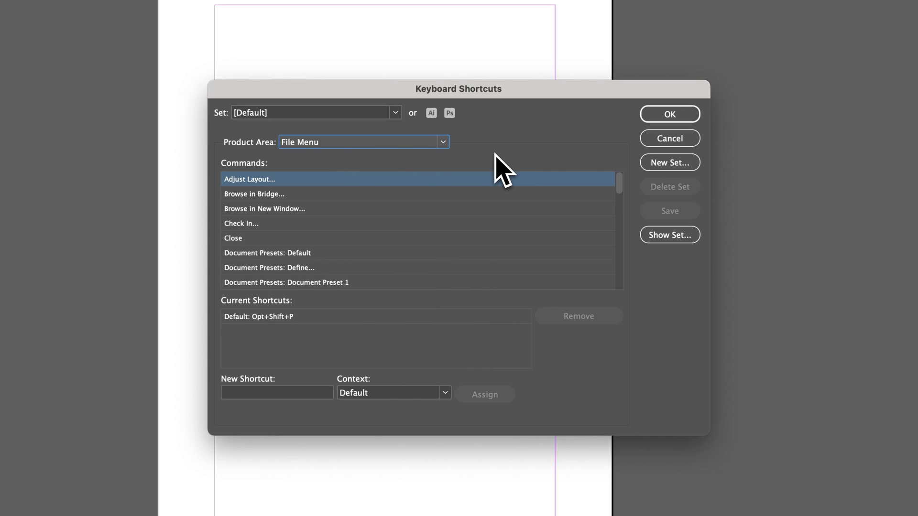
{"action": "scroll", "coordinate": [328, 230], "scroll_direction": "down", "scroll_amount": 6}
{"action": "scroll", "coordinate": [328, 222], "scroll_direction": "down", "scroll_amount": 8}
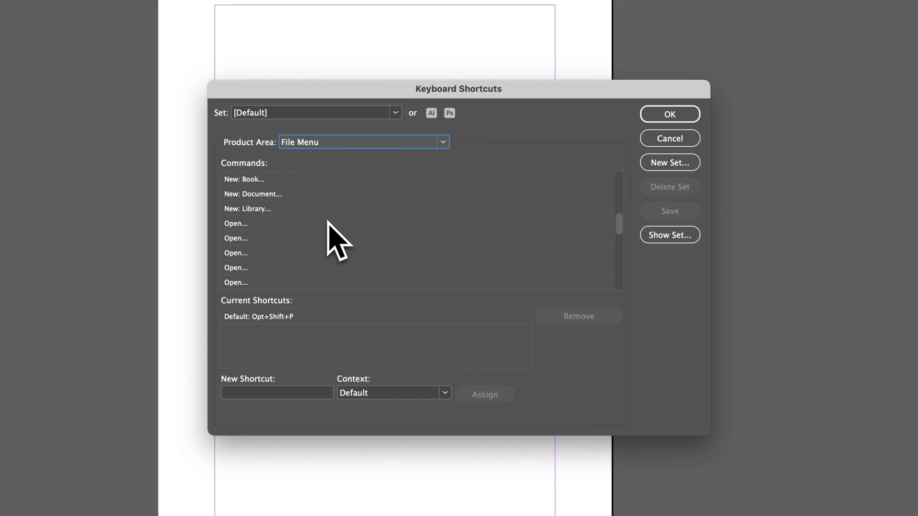
{"action": "scroll", "coordinate": [328, 222], "scroll_direction": "up", "scroll_amount": 15}
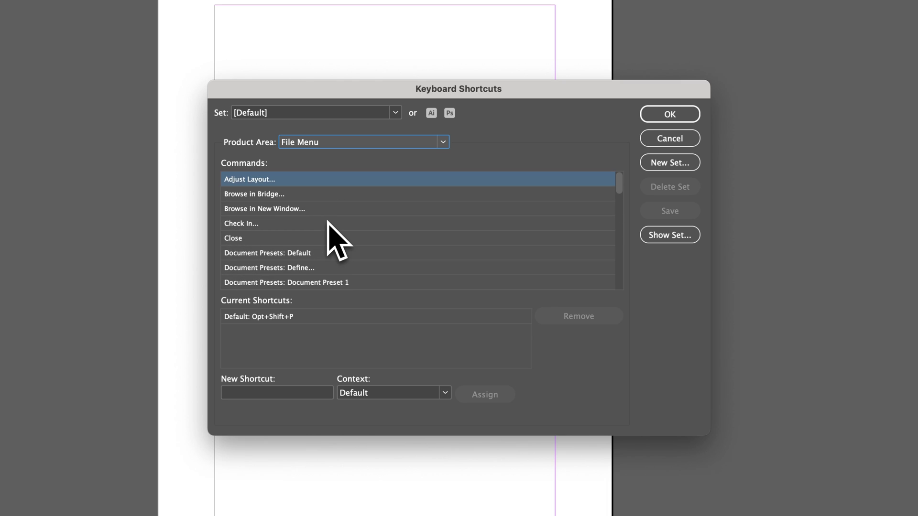
Step: Check shortcuts for Check In, Close, Export and File Info, then select Import PDF Comments
{"action": "left_click", "coordinate": [266, 227]}
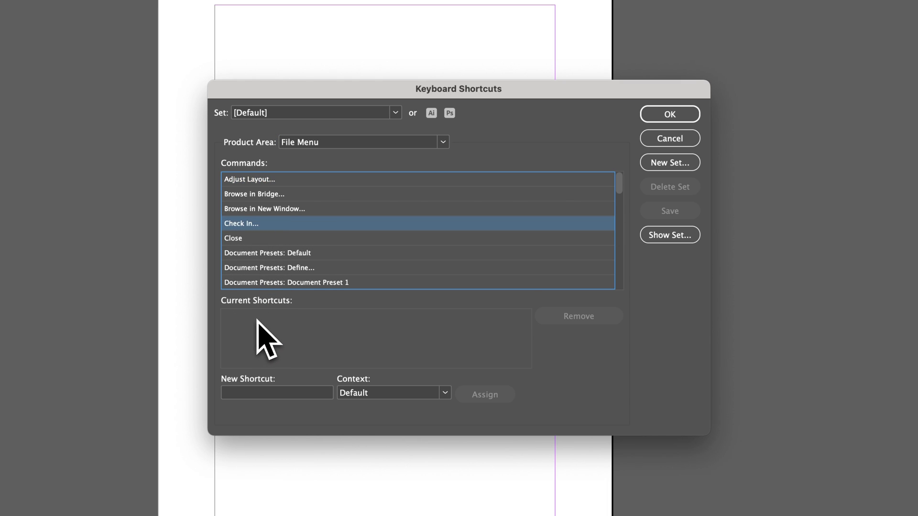
{"action": "left_click", "coordinate": [259, 242]}
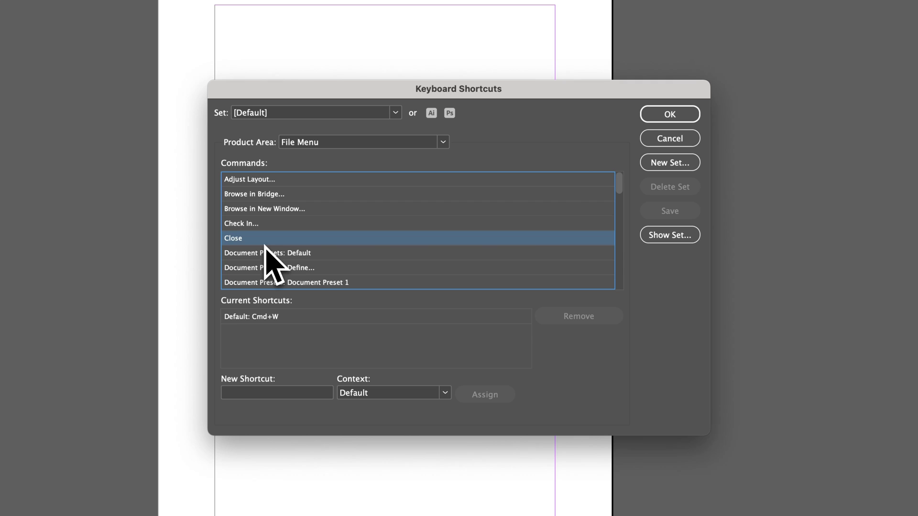
{"action": "scroll", "coordinate": [292, 255], "scroll_direction": "down", "scroll_amount": 3}
{"action": "scroll", "coordinate": [293, 254], "scroll_direction": "down", "scroll_amount": 1}
{"action": "left_click", "coordinate": [274, 224]}
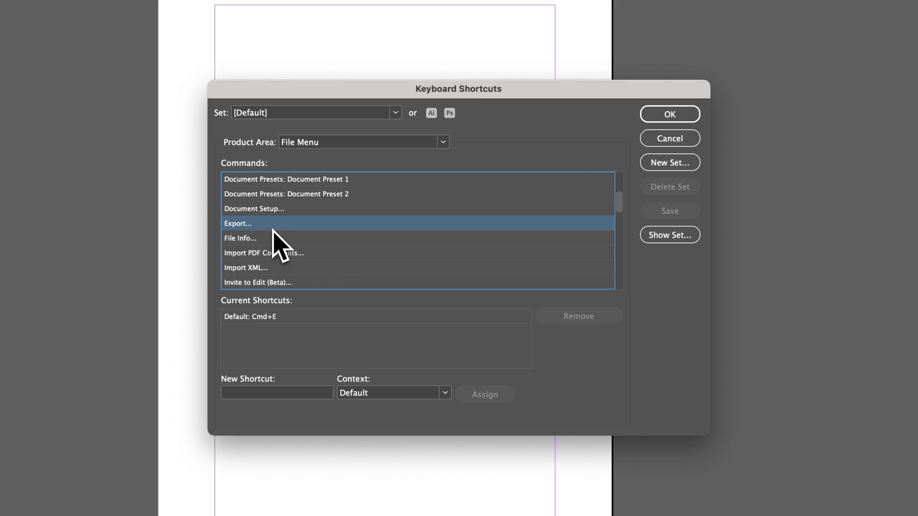
{"action": "left_click", "coordinate": [273, 239]}
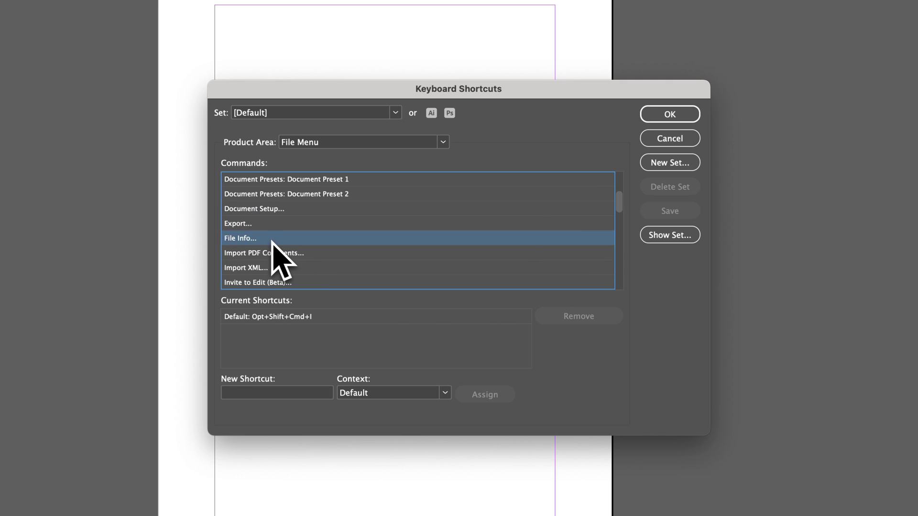
{"action": "left_click", "coordinate": [300, 255]}
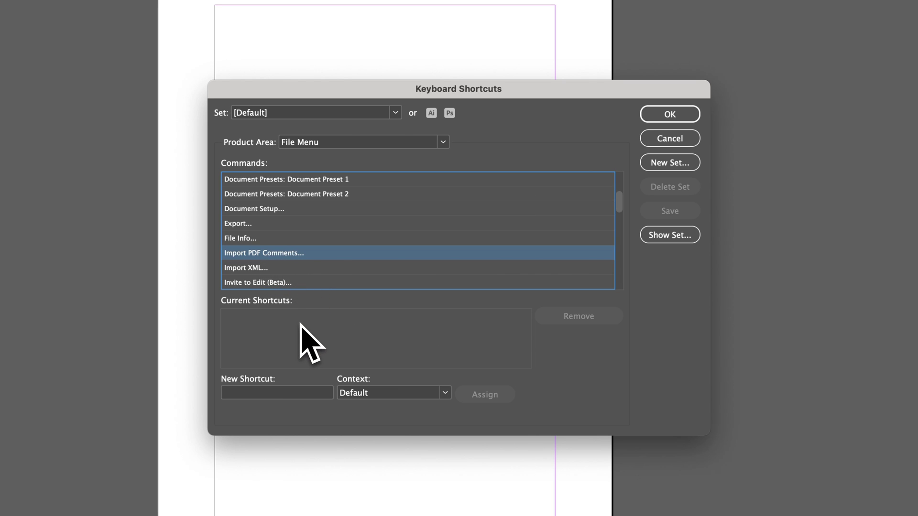
Step: Try Cmd+V, Opt+Shift+Cmd+O, Opt+Shift+Cmd+B, Cmd+A and Backspace, settling on unassigned Opt+Shift+Cmd+M
{"action": "left_click", "coordinate": [271, 392]}
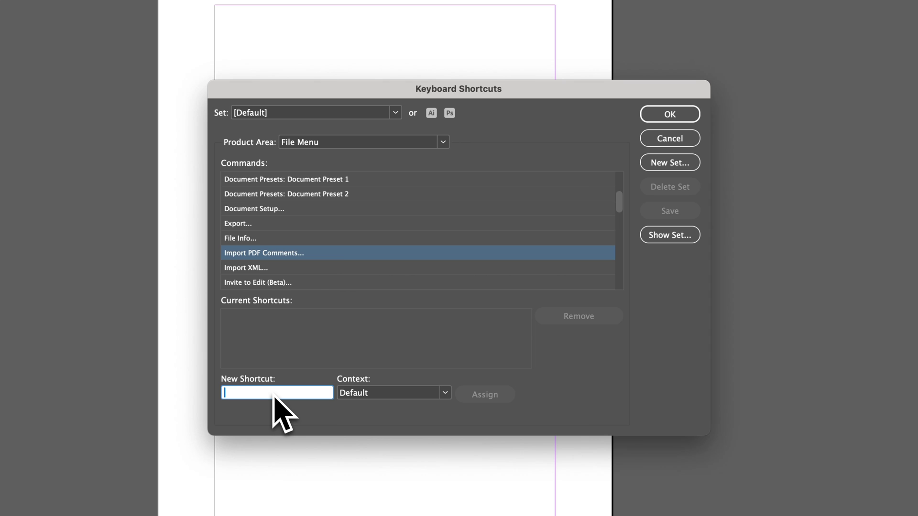
{"action": "key", "text": "super+v"}
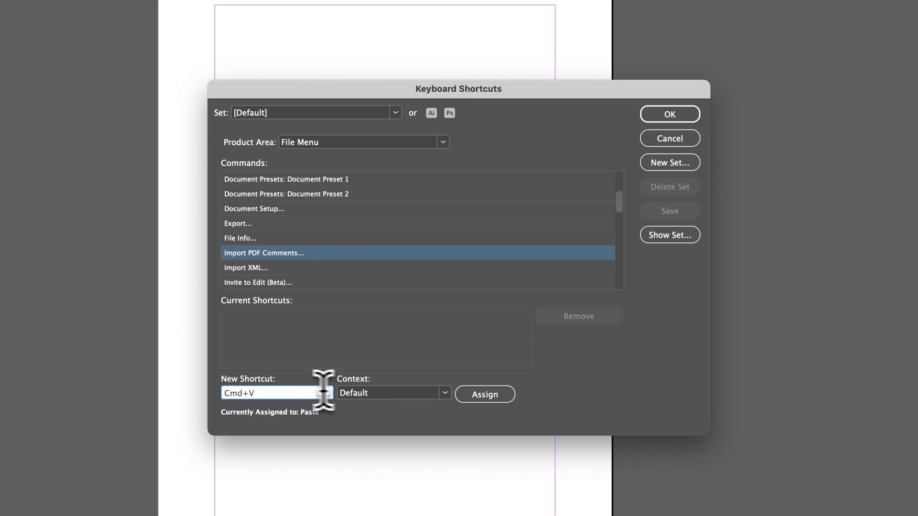
{"action": "left_click_drag", "start_coordinate": [324, 392], "coordinate": [194, 393]}
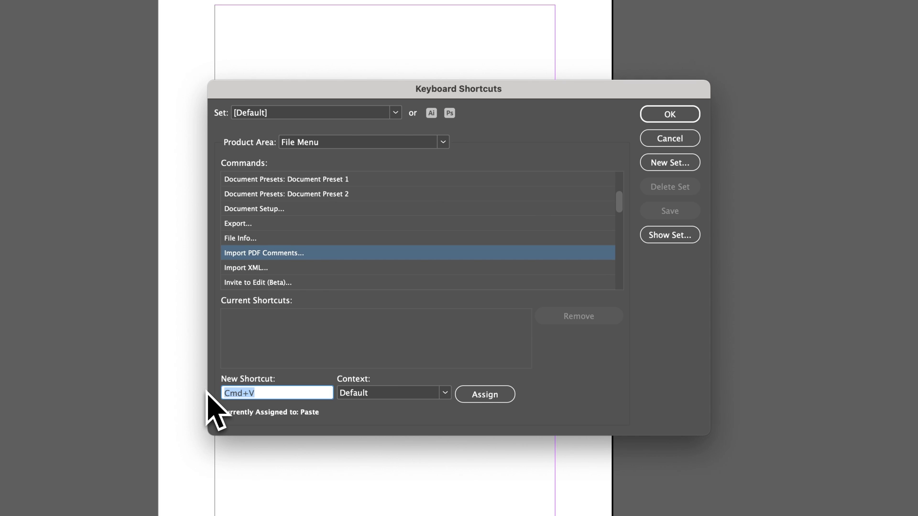
{"action": "key", "text": "alt+shift+super+o"}
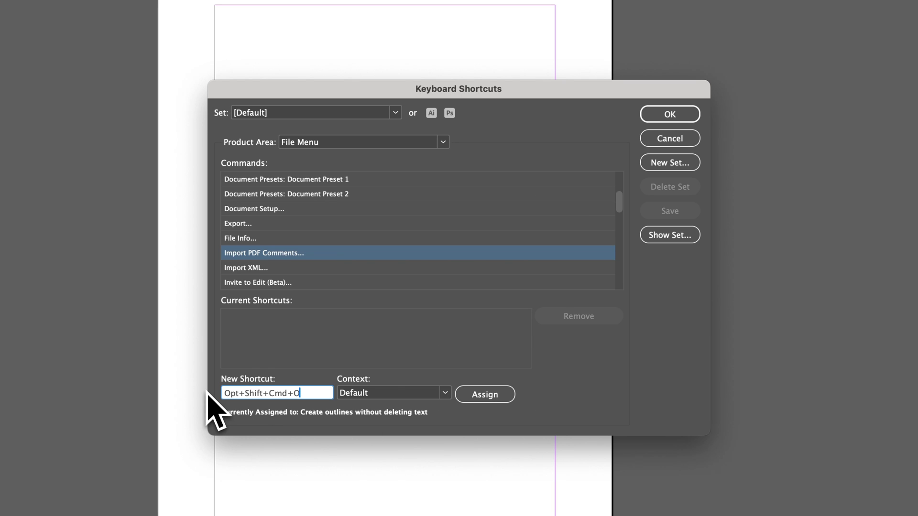
{"action": "left_click_drag", "start_coordinate": [318, 393], "coordinate": [201, 395]}
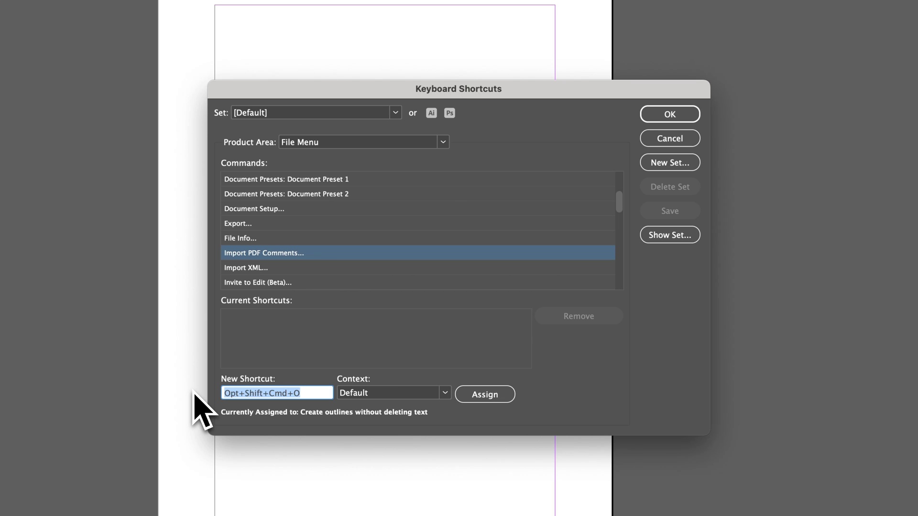
{"action": "key", "text": "alt+shift+super+b"}
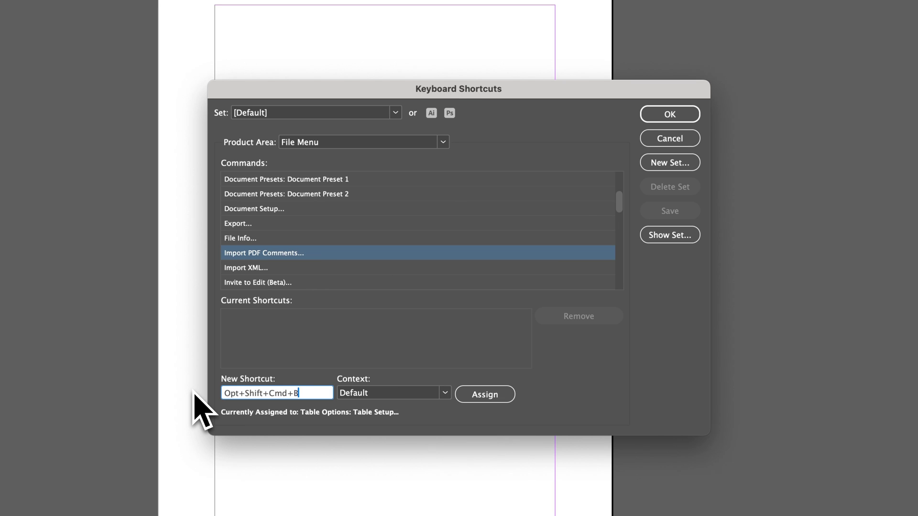
{"action": "key", "text": "super+a"}
{"action": "key", "text": "BackSpace"}
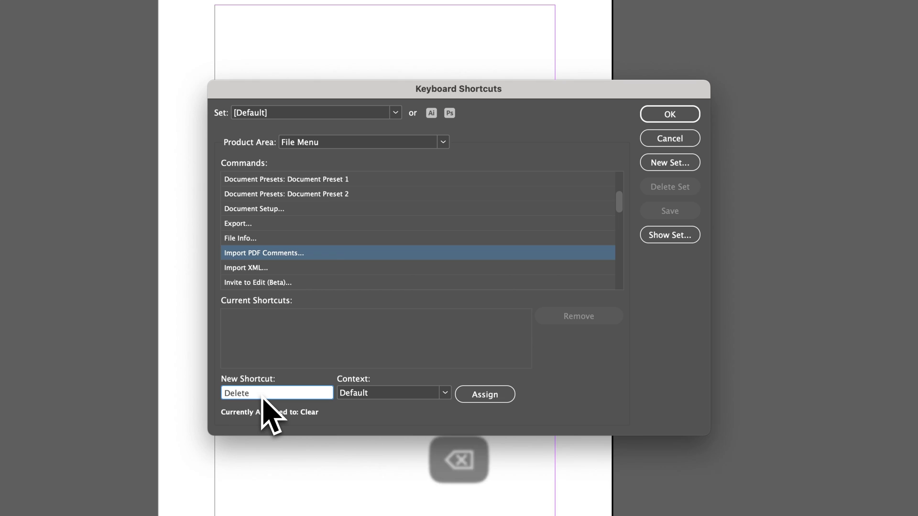
{"action": "key", "text": "alt+shift+super+m"}
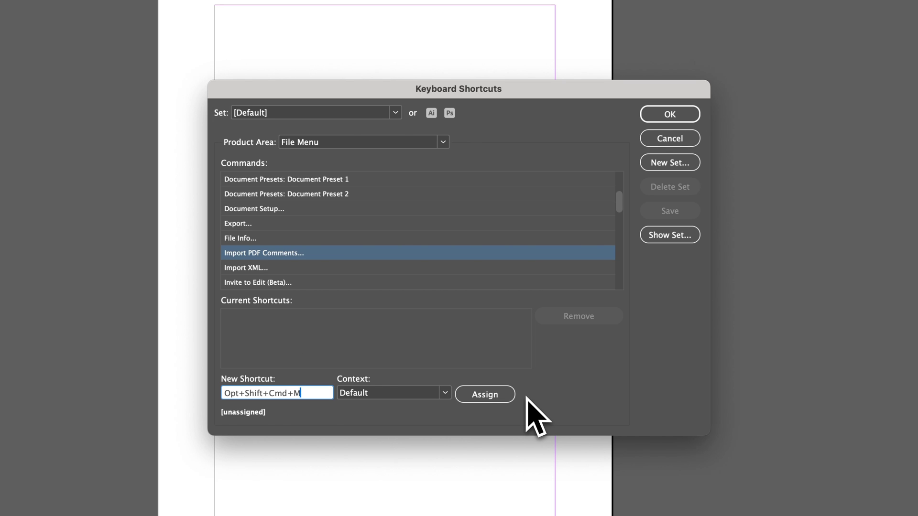
Step: Assign Opt+Shift+Cmd+M to Import PDF Comments, creating a new set 'Default New' from [Default]
{"action": "left_click", "coordinate": [470, 396]}
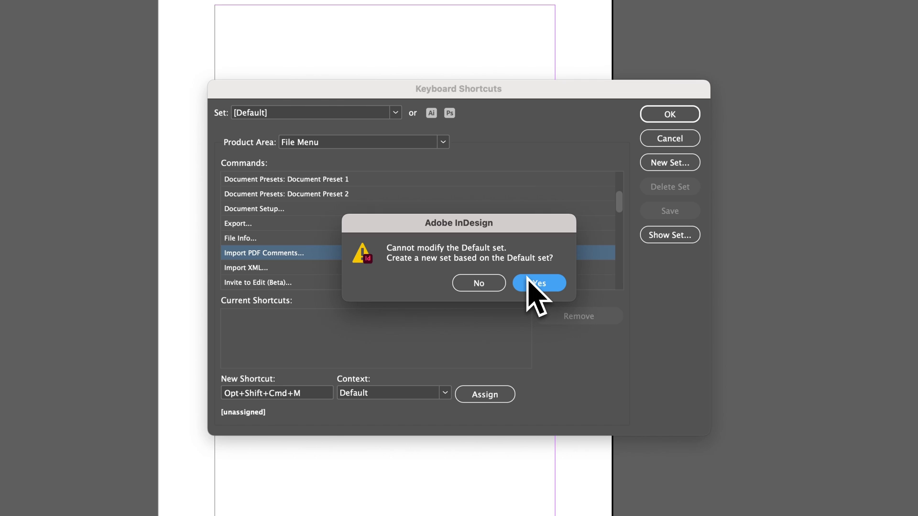
{"action": "left_click", "coordinate": [542, 283]}
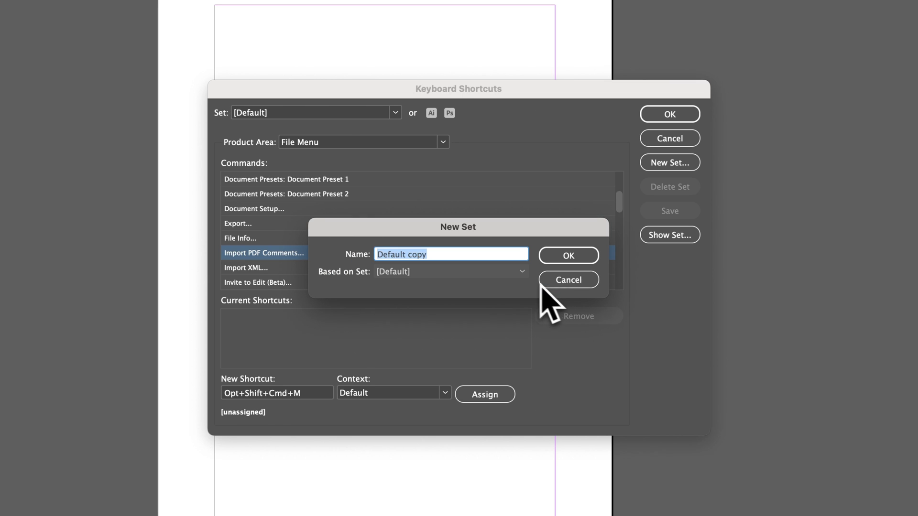
{"action": "left_click", "coordinate": [441, 258]}
{"action": "left_click_drag", "start_coordinate": [419, 260], "coordinate": [408, 261]}
{"action": "type", "text": "New"}
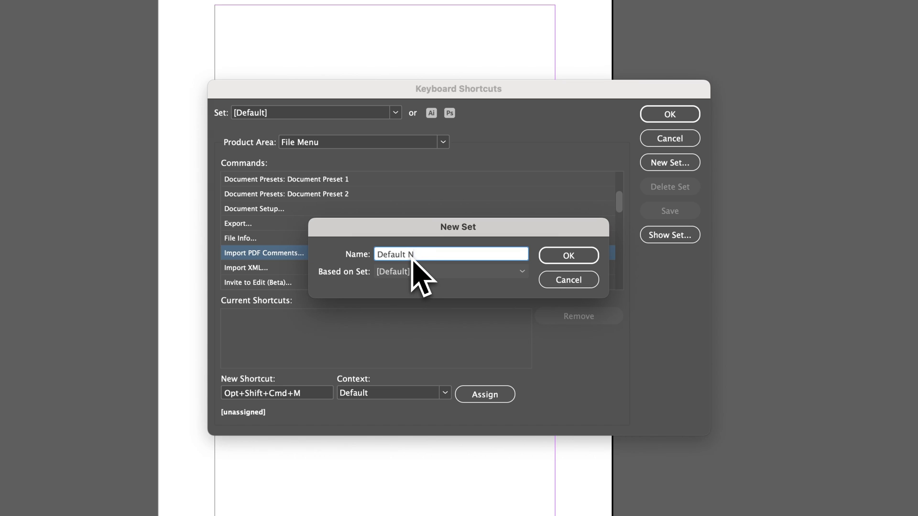
{"action": "left_click", "coordinate": [571, 258]}
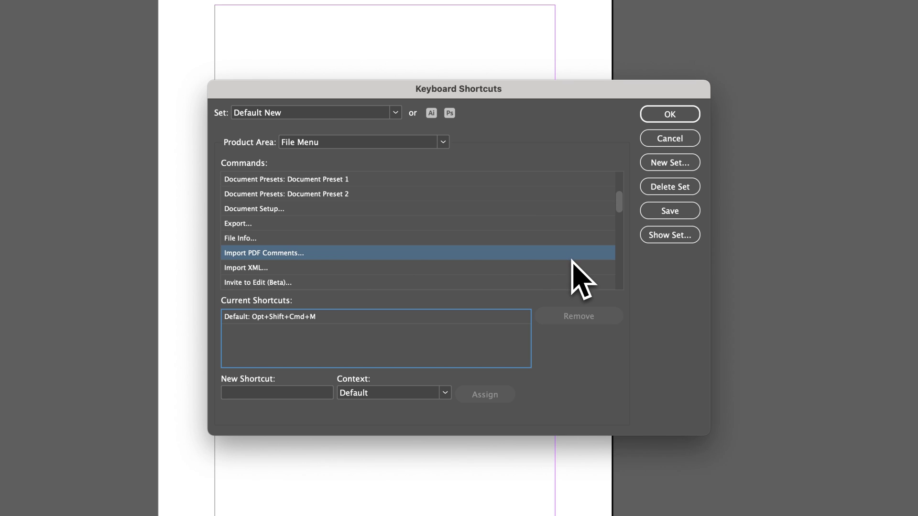
{"action": "left_click", "coordinate": [395, 114]}
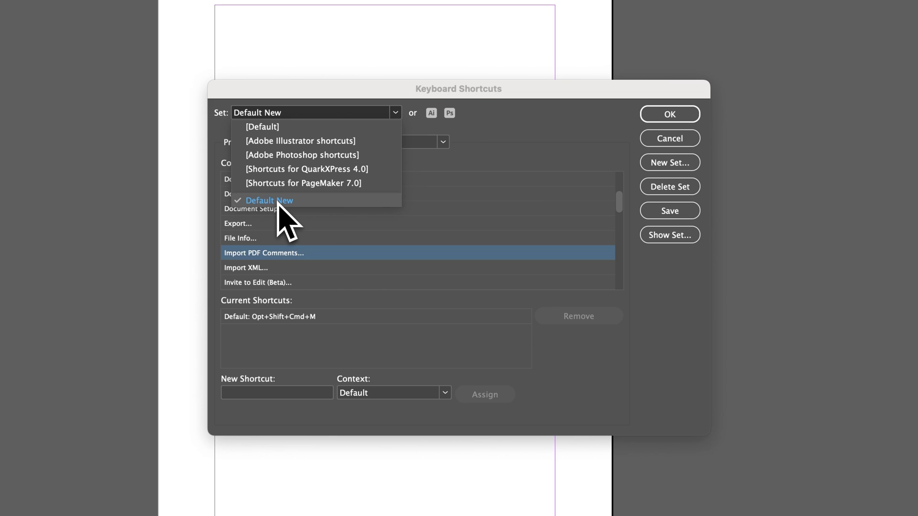
{"action": "left_click", "coordinate": [506, 138]}
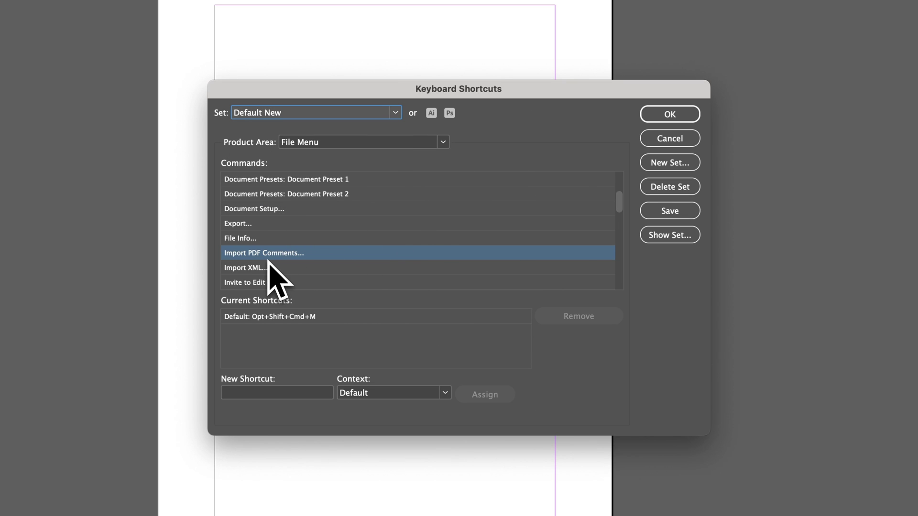
{"action": "left_click", "coordinate": [288, 266]}
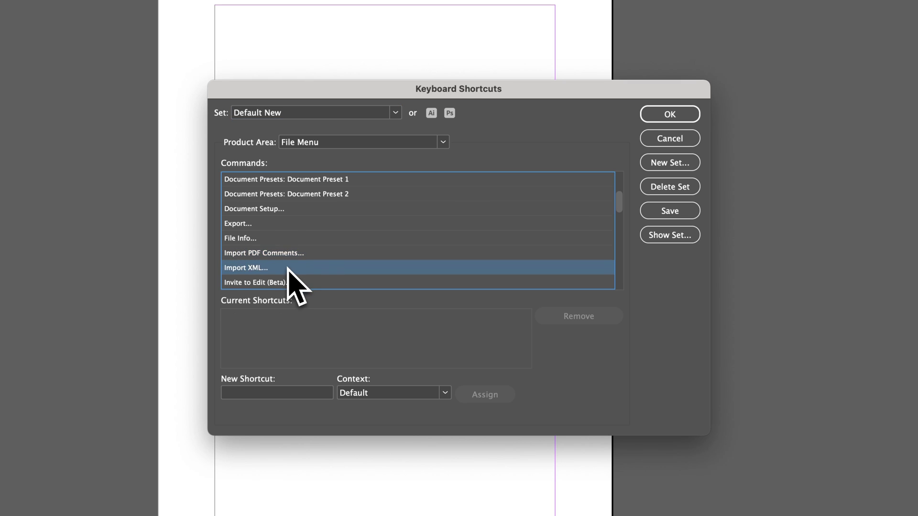
{"action": "left_click", "coordinate": [294, 258]}
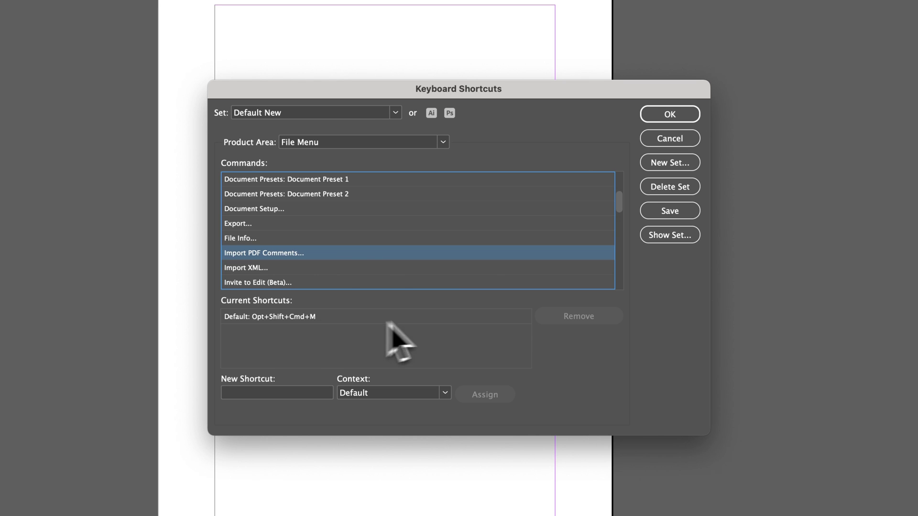
{"action": "left_click", "coordinate": [690, 166]}
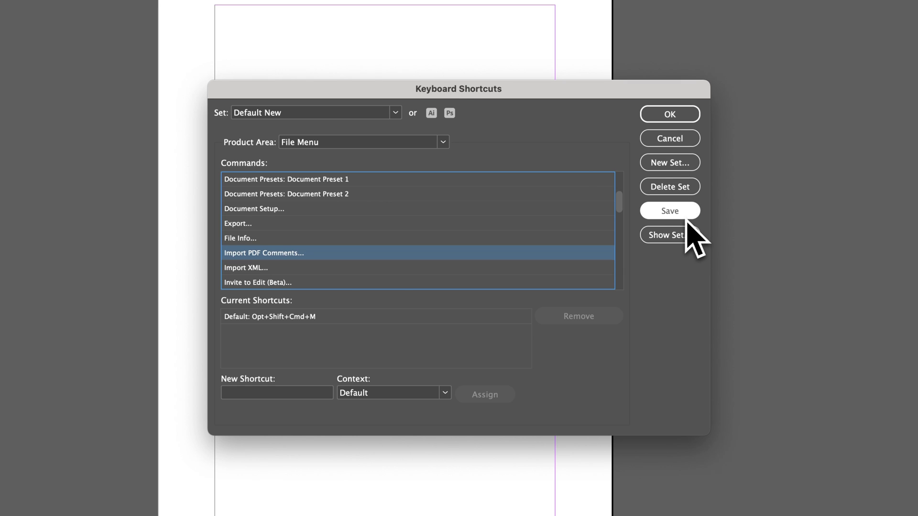
Step: Accept the shortcut changes and close the Keyboard Shortcuts dialog
{"action": "left_click", "coordinate": [675, 116]}
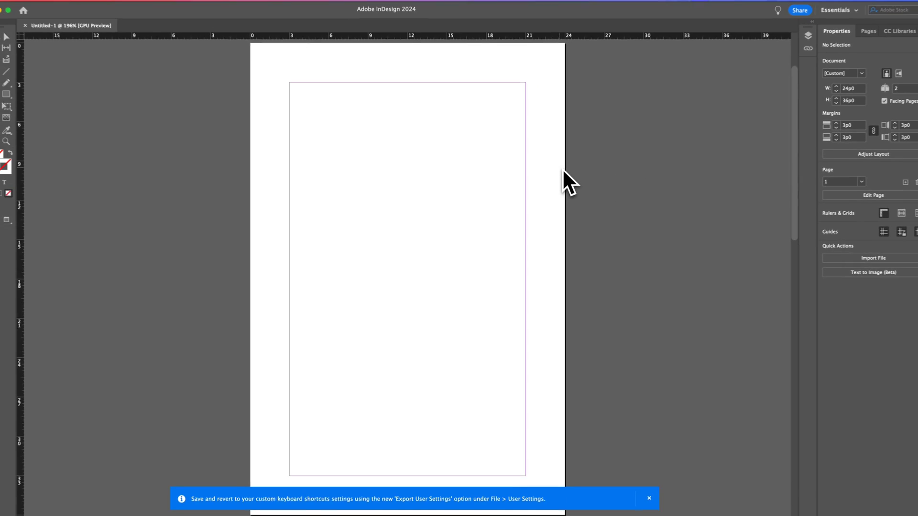